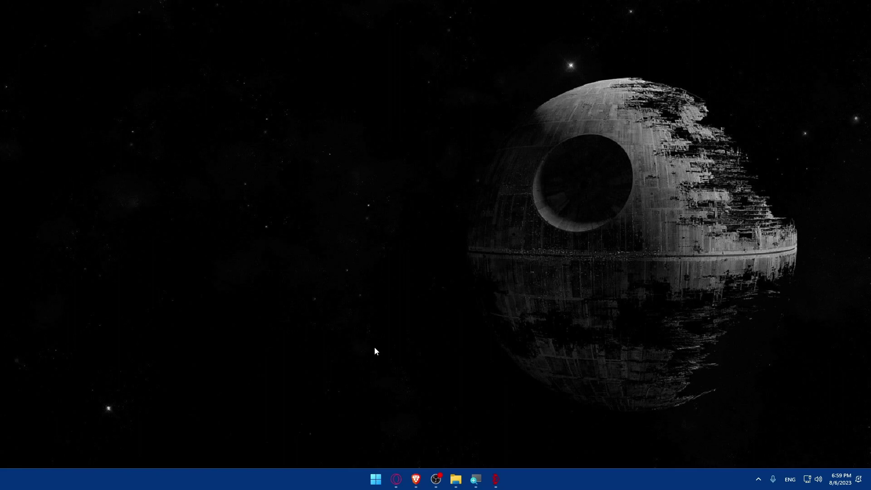
- Launch Brave and go to wix.com to reach the My Sites dashboard
{"action": "left_click", "coordinate": [416, 479]}
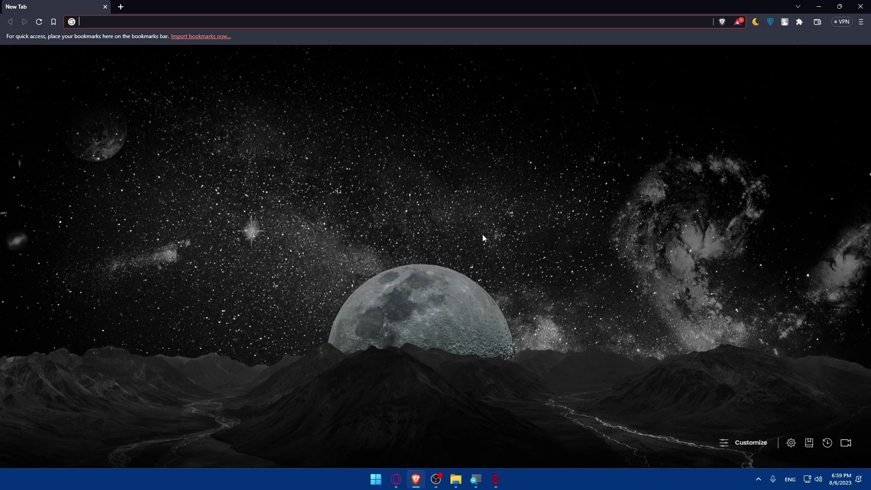
{"action": "left_click", "coordinate": [262, 24]}
{"action": "type", "text": "wix.com"}
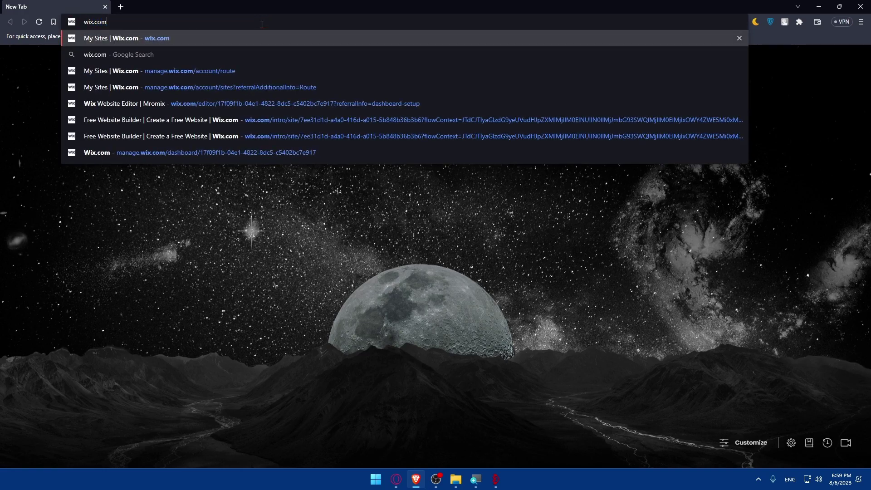
{"action": "key", "text": "Return"}
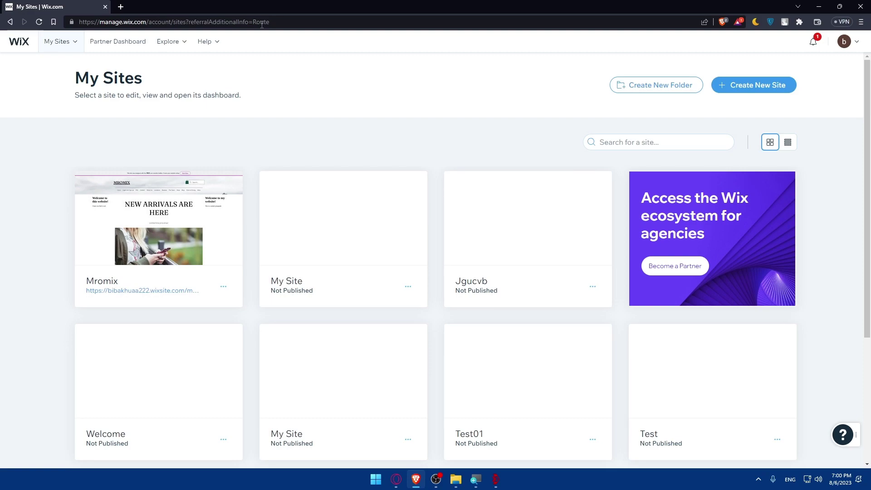
- Check the new Mromix feedback notification and glance at the account menu
{"action": "left_click", "coordinate": [813, 41]}
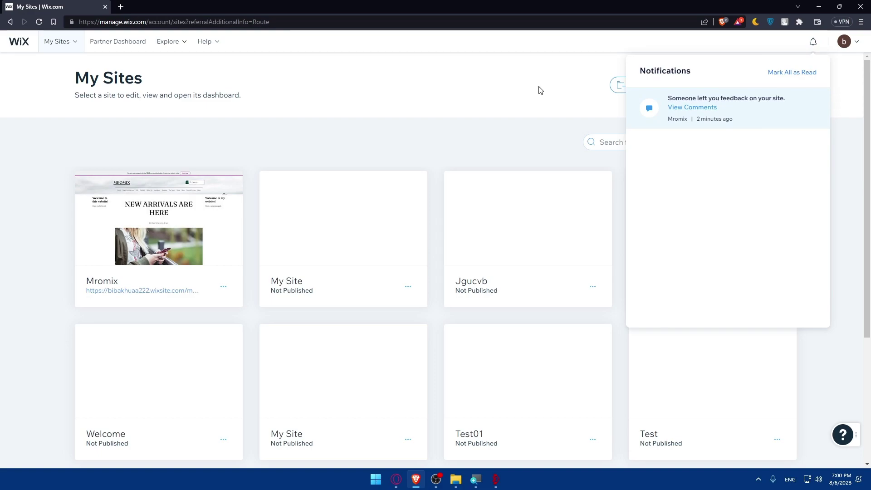
{"action": "left_click", "coordinate": [558, 90]}
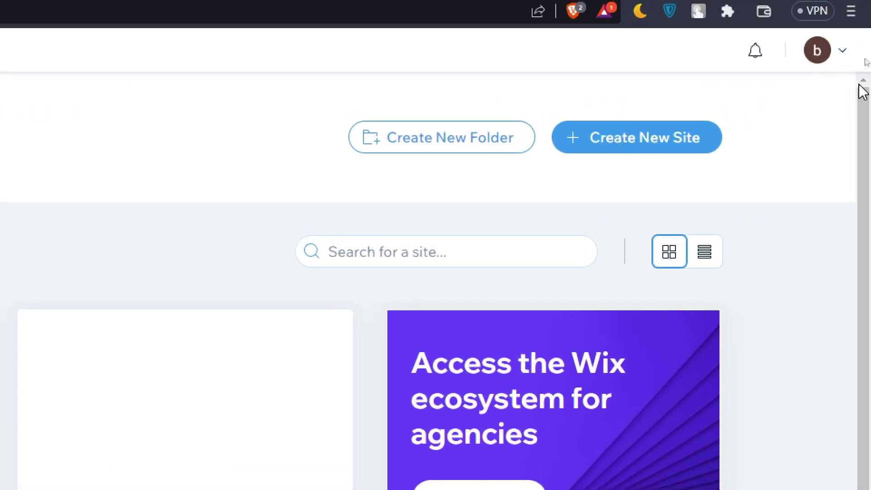
{"action": "left_click", "coordinate": [857, 41]}
{"action": "left_click", "coordinate": [851, 56]}
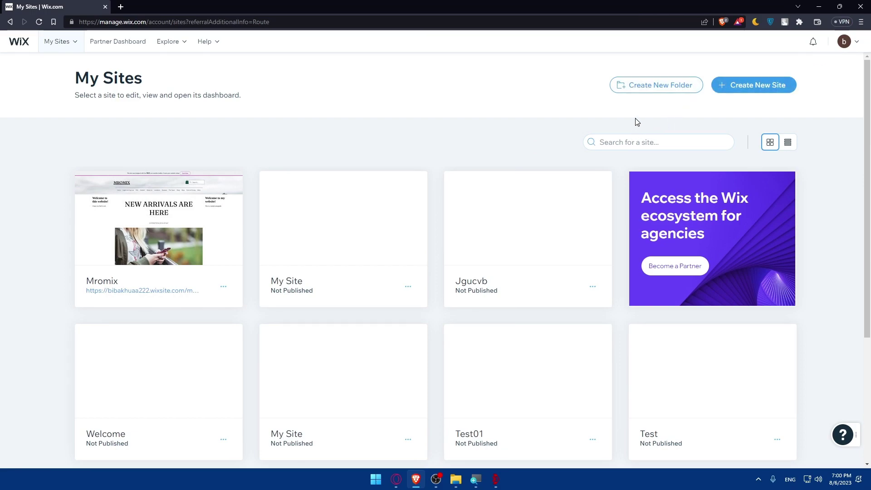
{"action": "mouse_move", "coordinate": [350, 210]}
{"action": "mouse_move", "coordinate": [109, 233]}
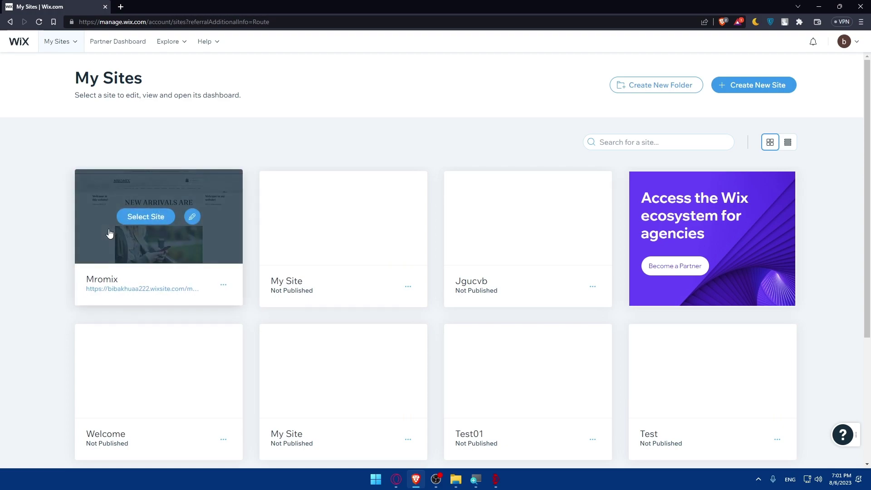
- Open the Mromix site card to load its Home page in the Wix Editor
{"action": "left_click", "coordinate": [175, 233]}
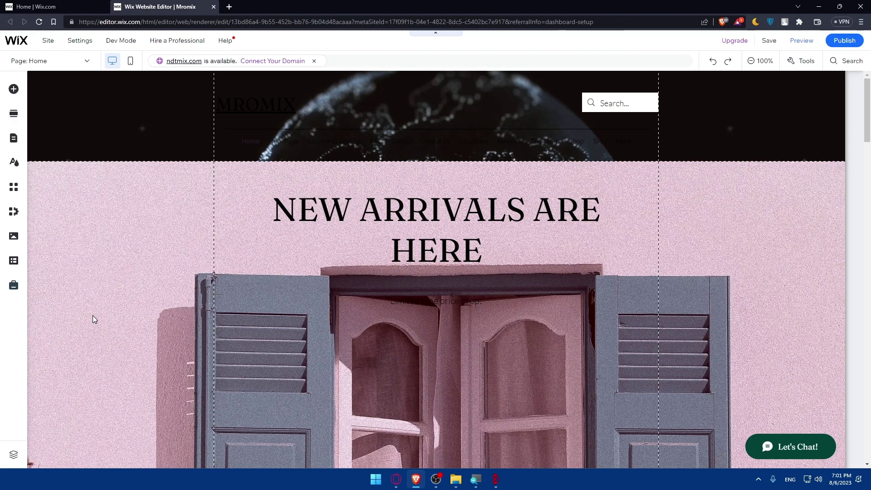
{"action": "scroll", "coordinate": [320, 254], "scroll_direction": "down", "scroll_amount": 6}
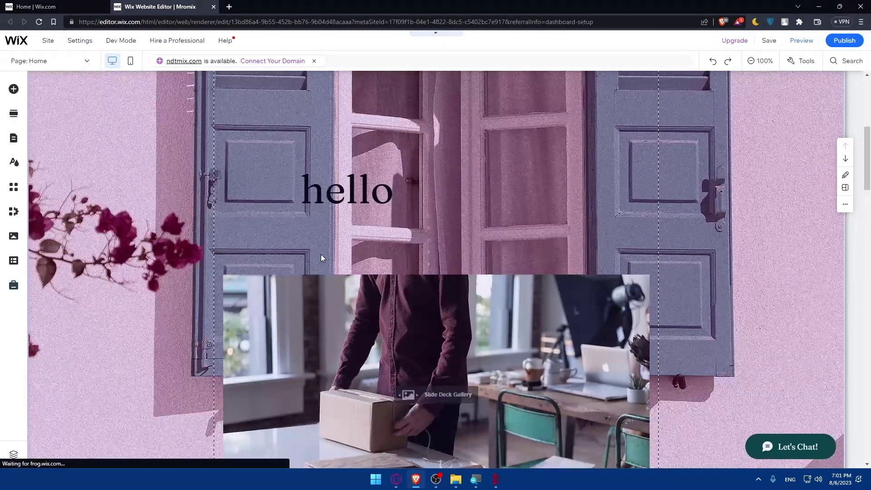
{"action": "scroll", "coordinate": [321, 254], "scroll_direction": "down", "scroll_amount": 3}
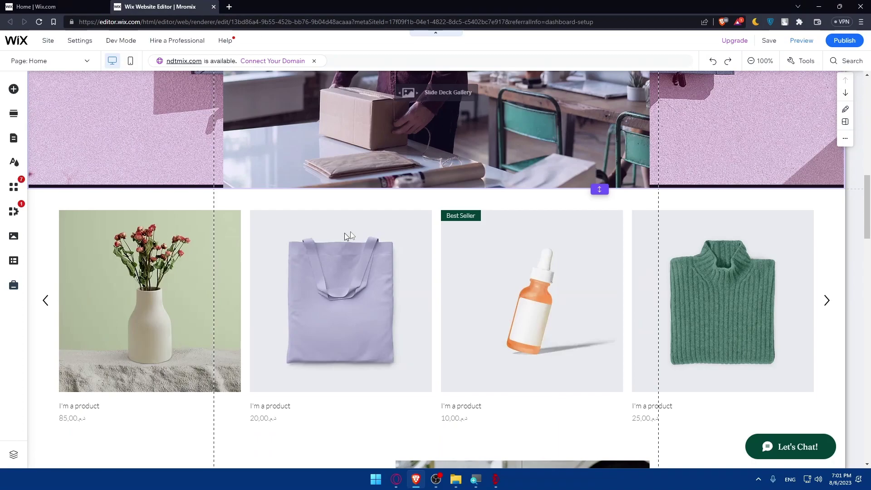
{"action": "scroll", "coordinate": [350, 232], "scroll_direction": "down", "scroll_amount": 14}
{"action": "scroll", "coordinate": [391, 261], "scroll_direction": "down", "scroll_amount": 8}
{"action": "scroll", "coordinate": [408, 265], "scroll_direction": "up", "scroll_amount": 20}
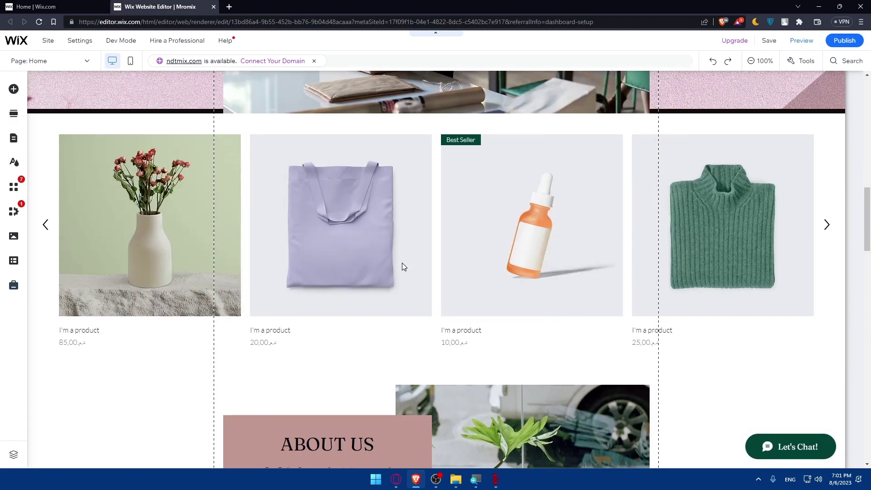
{"action": "left_click", "coordinate": [403, 263]}
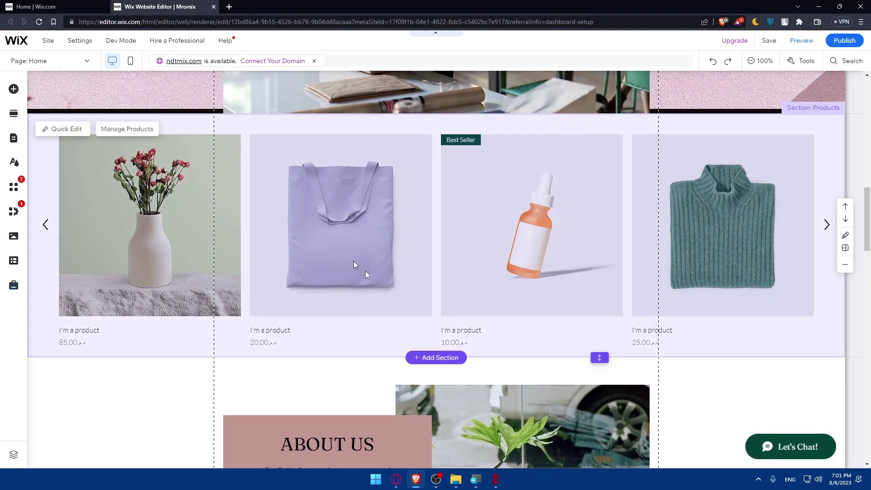
{"action": "scroll", "coordinate": [265, 227], "scroll_direction": "up", "scroll_amount": 12}
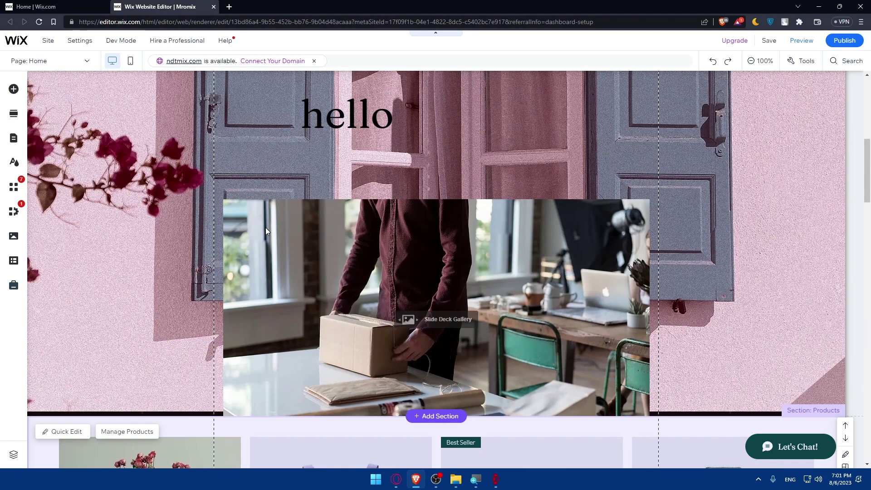
{"action": "scroll", "coordinate": [266, 231], "scroll_direction": "up", "scroll_amount": 2}
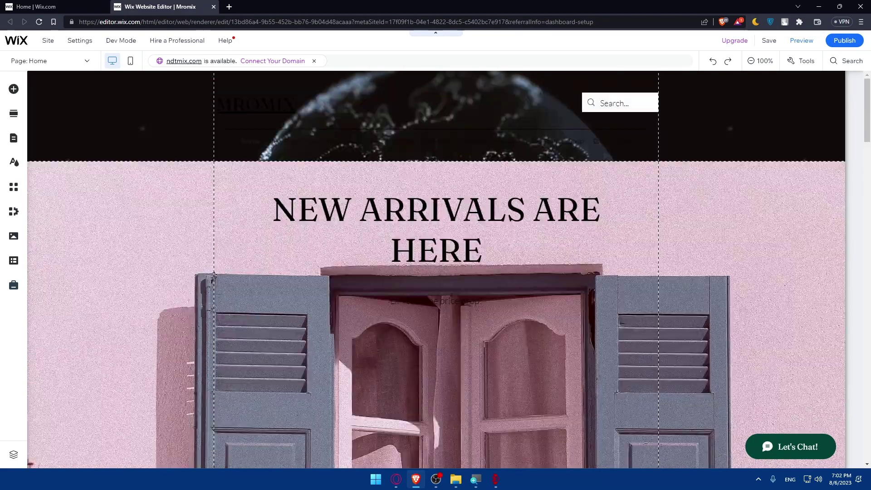
{"action": "scroll", "coordinate": [393, 199], "scroll_direction": "down", "scroll_amount": 2}
{"action": "left_click", "coordinate": [392, 198]}
{"action": "scroll", "coordinate": [298, 216], "scroll_direction": "down", "scroll_amount": 15}
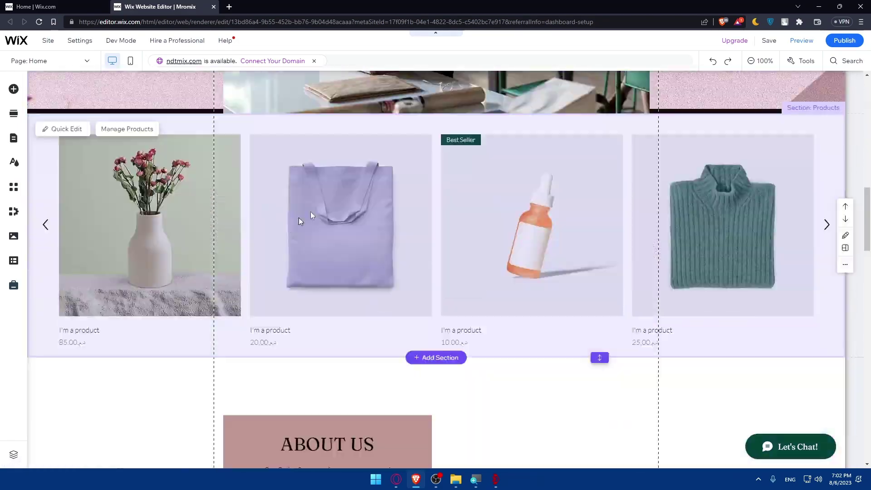
{"action": "scroll", "coordinate": [380, 211], "scroll_direction": "up", "scroll_amount": 20}
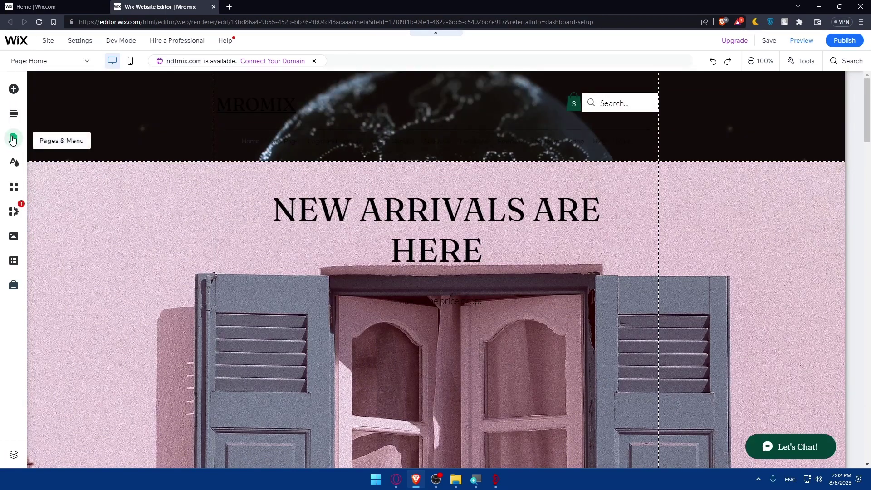
- From Pages & Menu, start a new page and browse About, Services, Projects and Contact templates
{"action": "left_click", "coordinate": [13, 138]}
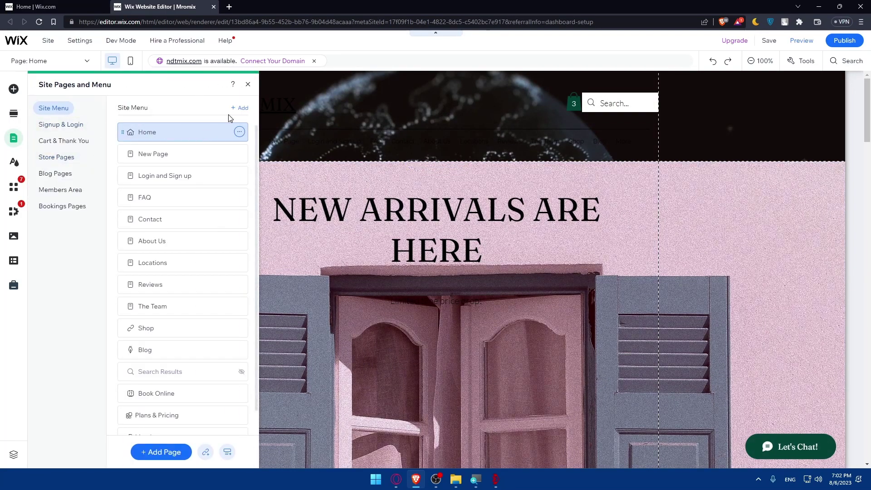
{"action": "left_click", "coordinate": [240, 108]}
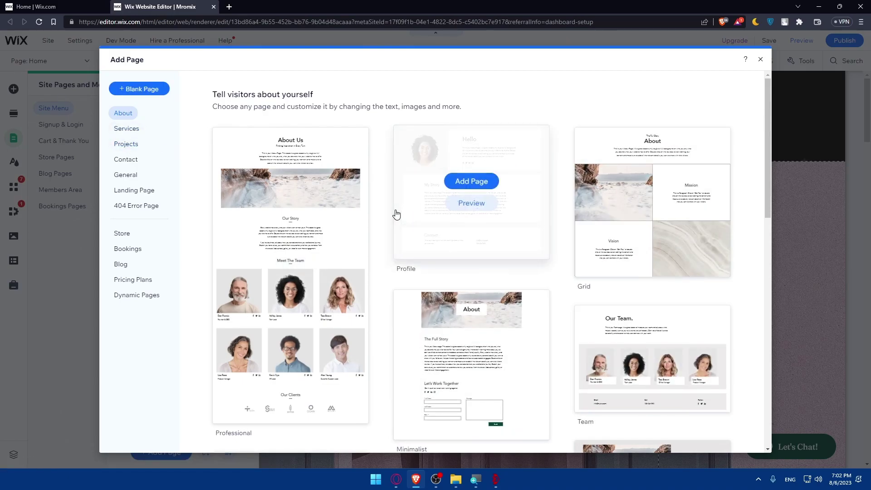
{"action": "left_click", "coordinate": [128, 129]}
{"action": "left_click", "coordinate": [125, 150]}
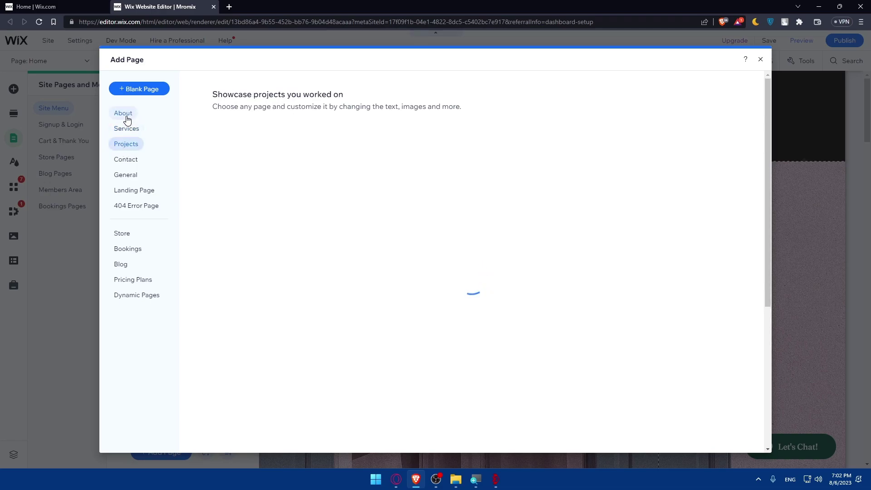
{"action": "left_click", "coordinate": [126, 117]}
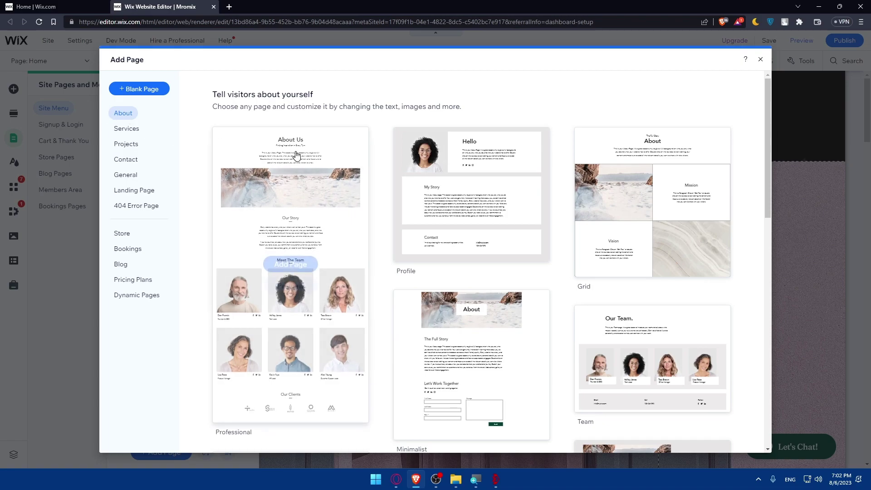
{"action": "left_click", "coordinate": [126, 131]}
{"action": "left_click", "coordinate": [125, 143]}
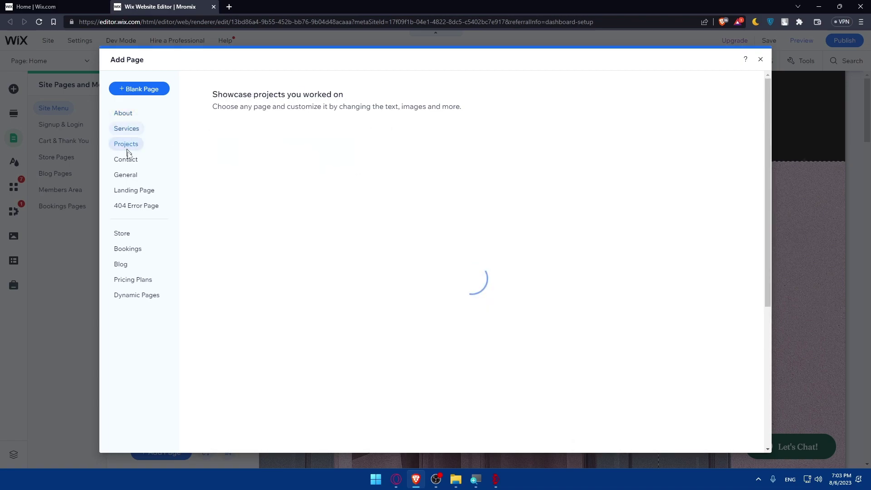
{"action": "left_click", "coordinate": [126, 159]}
- Browse General, Landing, 404, Store, Blog, Pricing Plans and Dynamic Pages, then add a Blank Page
{"action": "left_click", "coordinate": [126, 175]}
{"action": "left_click", "coordinate": [132, 191]}
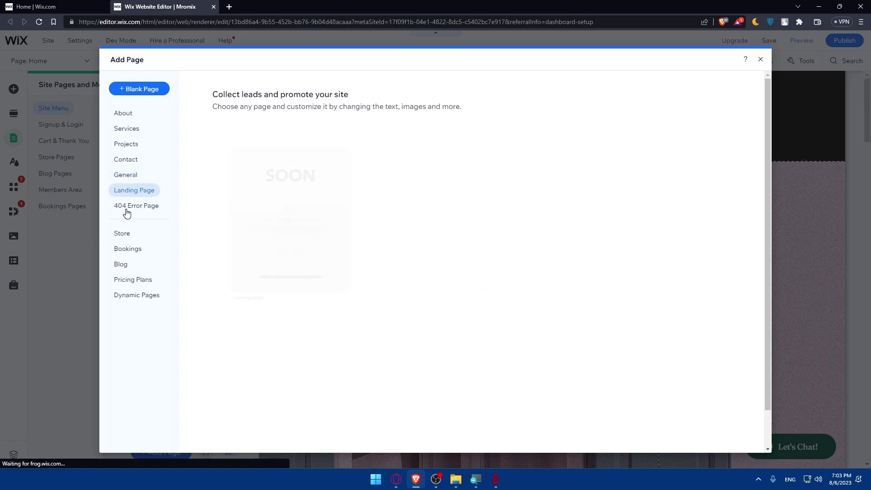
{"action": "left_click", "coordinate": [125, 207]}
{"action": "left_click", "coordinate": [123, 236]}
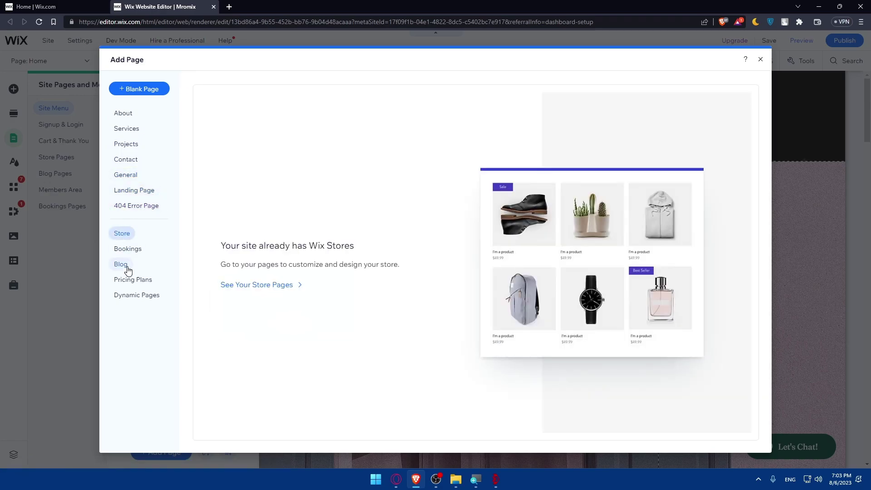
{"action": "left_click", "coordinate": [119, 268]}
{"action": "left_click", "coordinate": [128, 279]}
{"action": "left_click", "coordinate": [139, 295]}
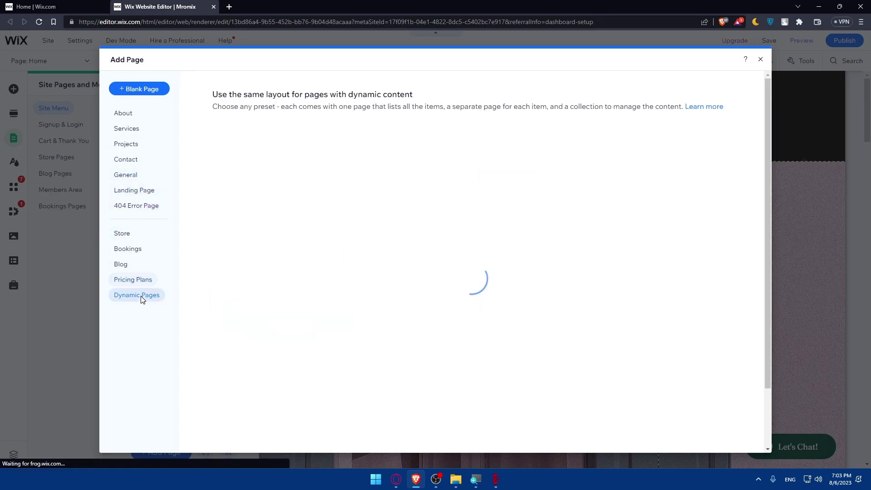
{"action": "left_click", "coordinate": [141, 94]}
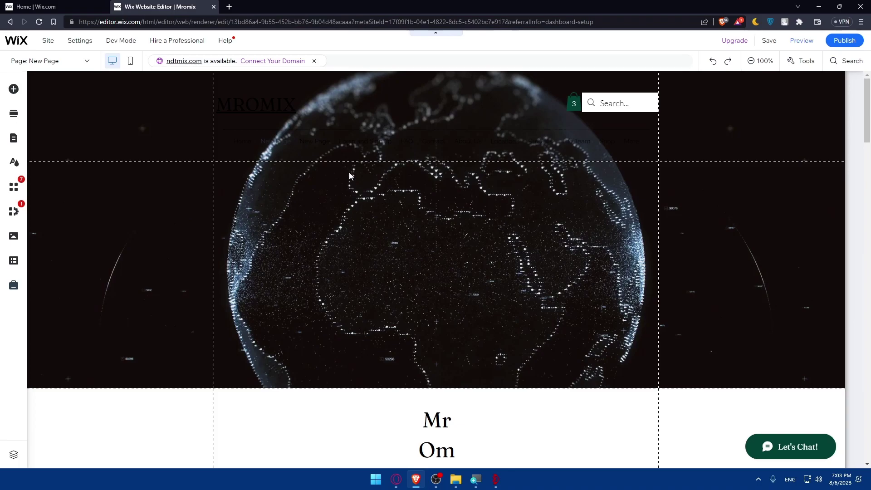
- Inspect the page header, the Add Elements list and the footer, then switch to Preview
{"action": "left_click", "coordinate": [132, 110]}
{"action": "key", "text": "Escape"}
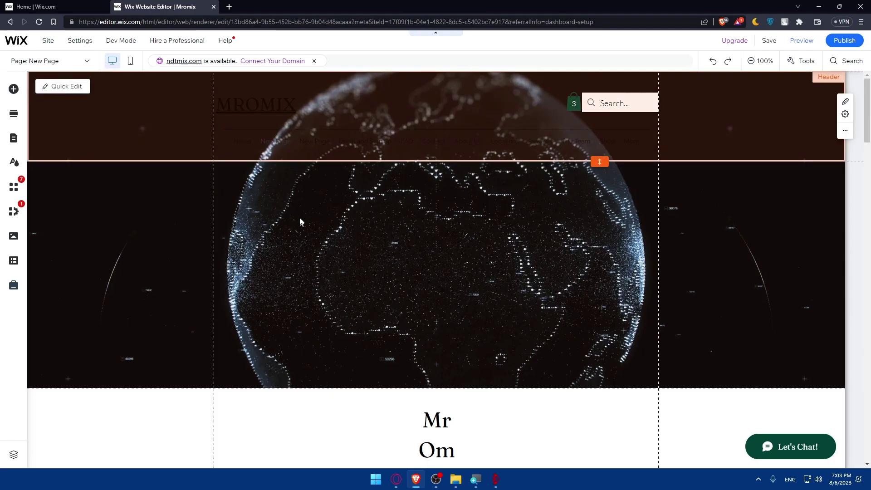
{"action": "left_click", "coordinate": [9, 95]}
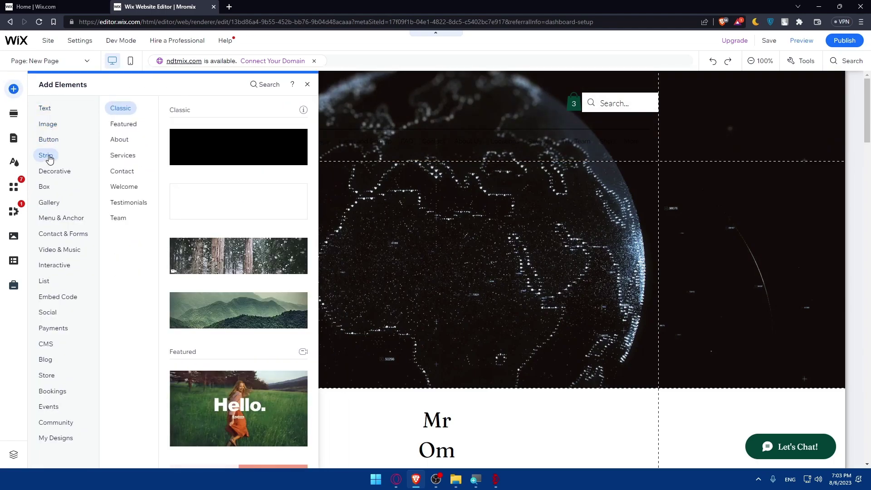
{"action": "mouse_move", "coordinate": [48, 176]}
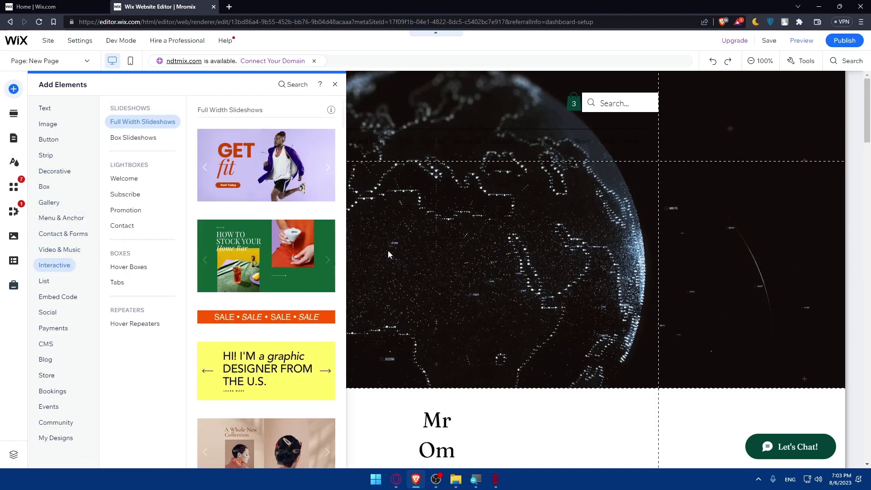
{"action": "left_click", "coordinate": [494, 412]}
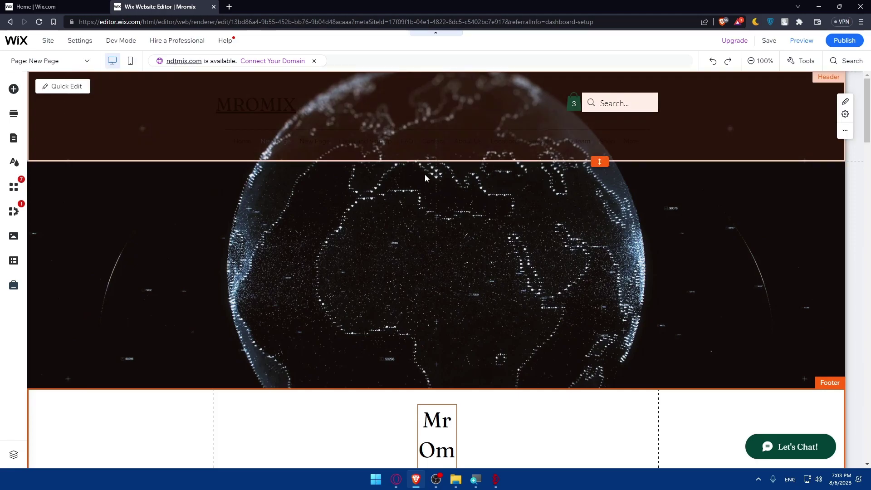
{"action": "left_click", "coordinate": [807, 42]}
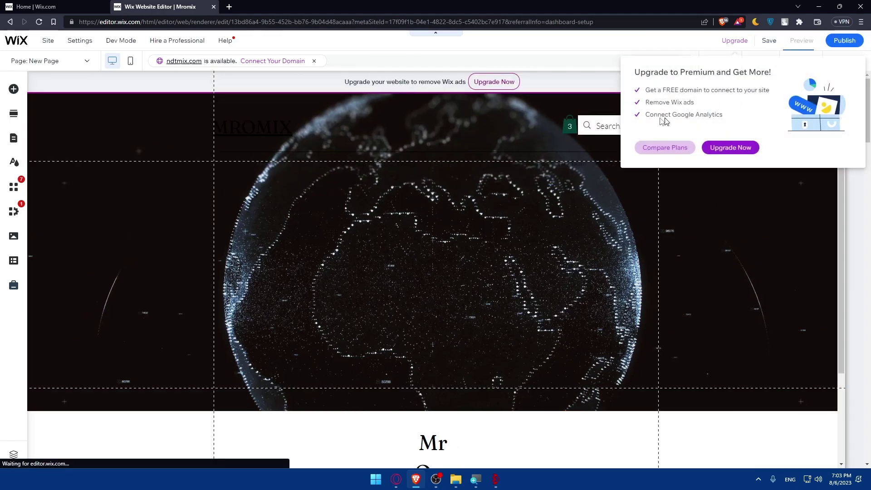
- Scroll through the Mromix preview on desktop, then on mobile, and return to desktop view
{"action": "mouse_move", "coordinate": [67, 49]}
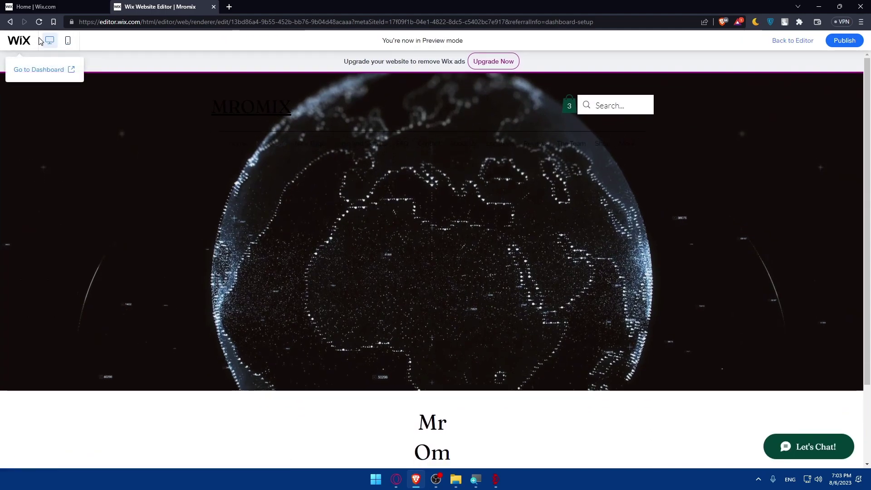
{"action": "scroll", "coordinate": [311, 229], "scroll_direction": "down", "scroll_amount": 2}
{"action": "scroll", "coordinate": [356, 262], "scroll_direction": "up", "scroll_amount": 2}
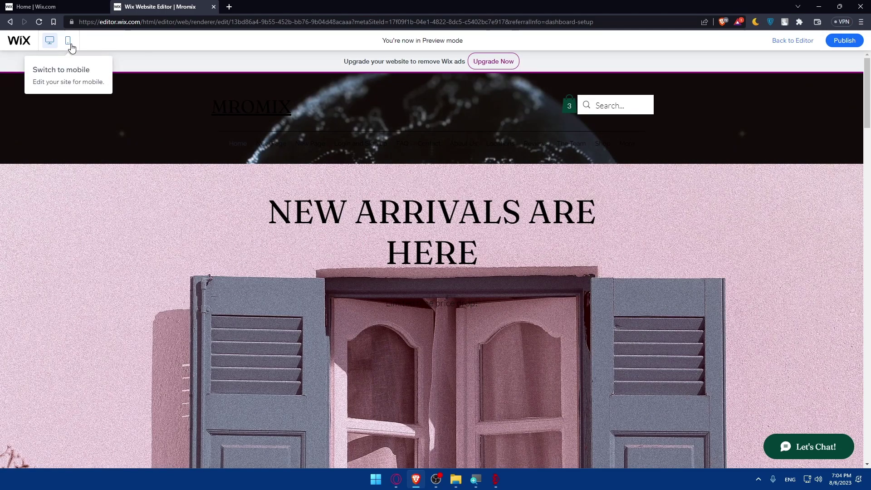
{"action": "left_click", "coordinate": [69, 41]}
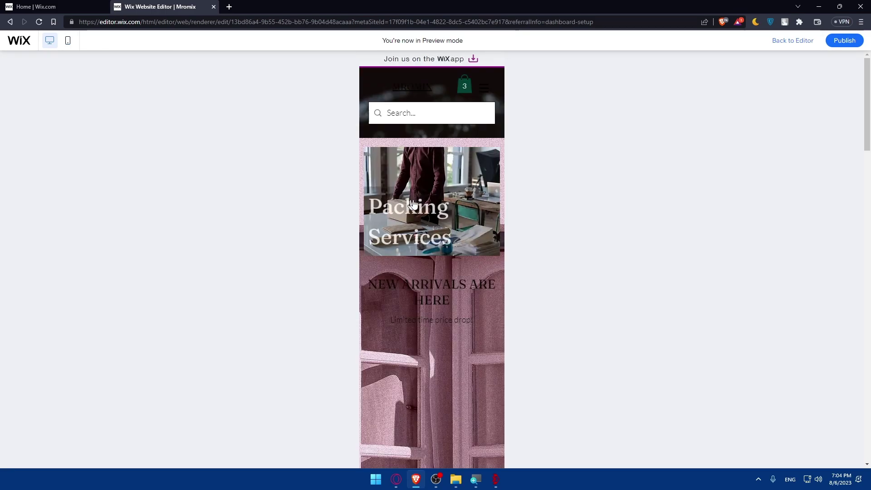
{"action": "scroll", "coordinate": [429, 217], "scroll_direction": "down", "scroll_amount": 5}
{"action": "scroll", "coordinate": [429, 217], "scroll_direction": "up", "scroll_amount": 5}
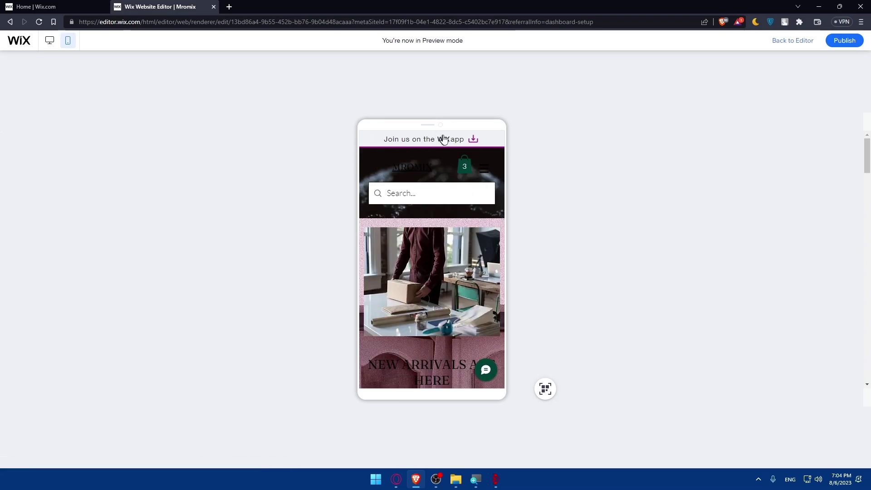
{"action": "left_click", "coordinate": [48, 45]}
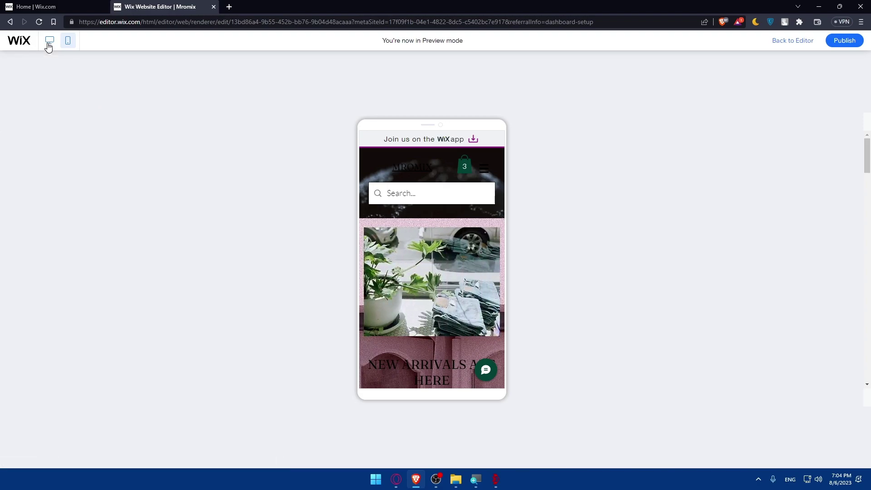
{"action": "left_click", "coordinate": [49, 45]}
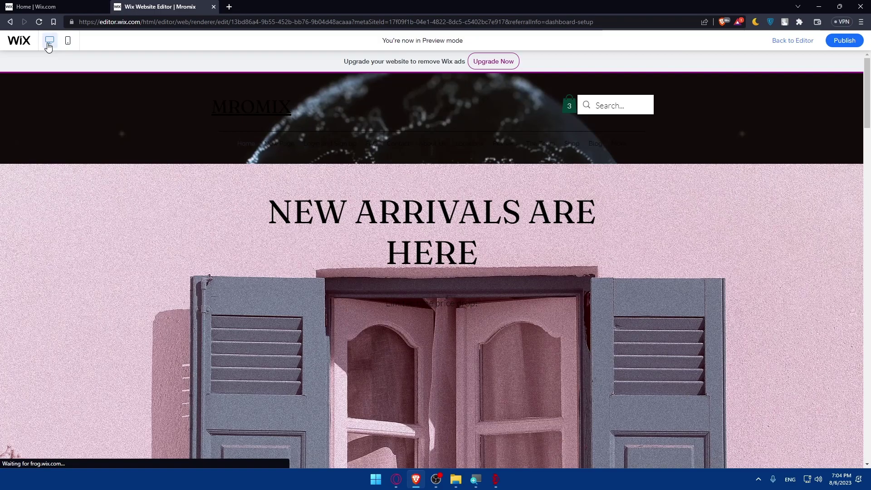
- Return to the editor and select the Get Feedback share link
{"action": "left_click", "coordinate": [801, 42]}
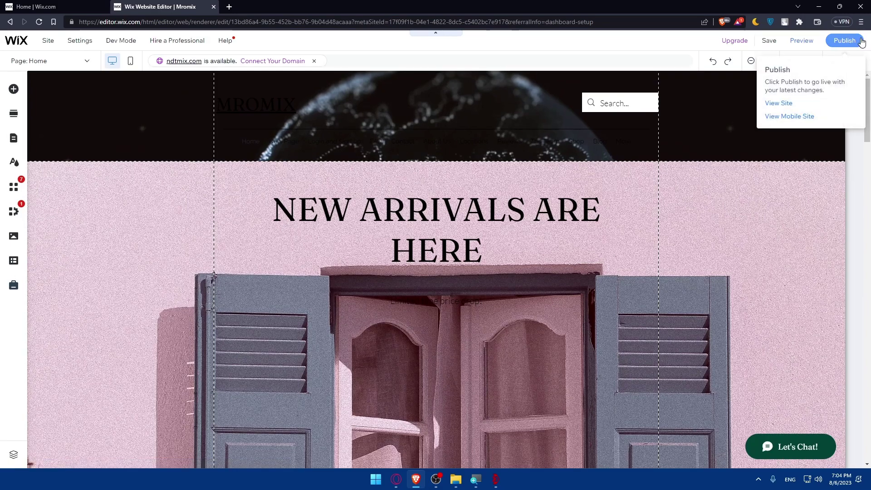
{"action": "mouse_move", "coordinate": [49, 41]}
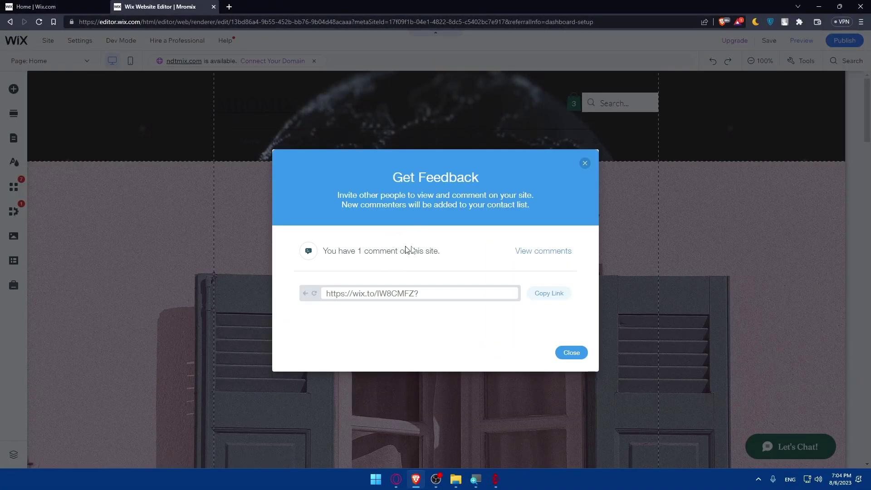
{"action": "left_click_drag", "start_coordinate": [490, 293], "coordinate": [302, 298]}
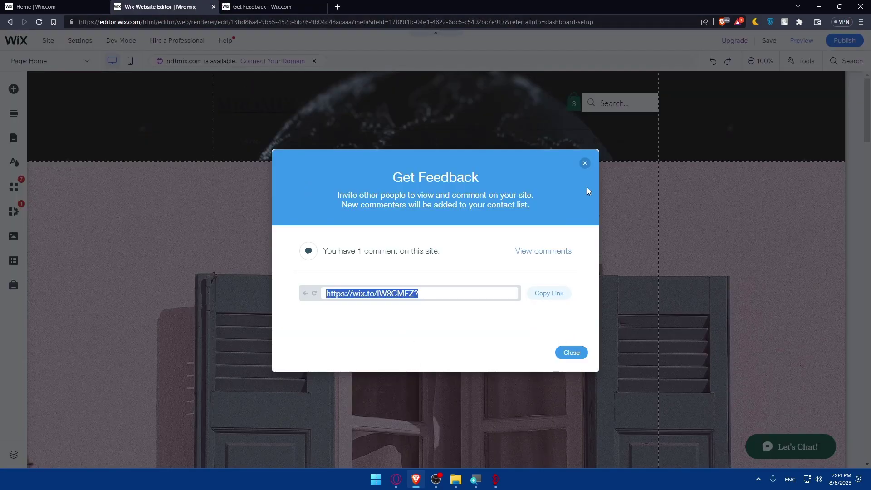
- Close the Get Feedback dialog and its browser tab
{"action": "left_click", "coordinate": [585, 164]}
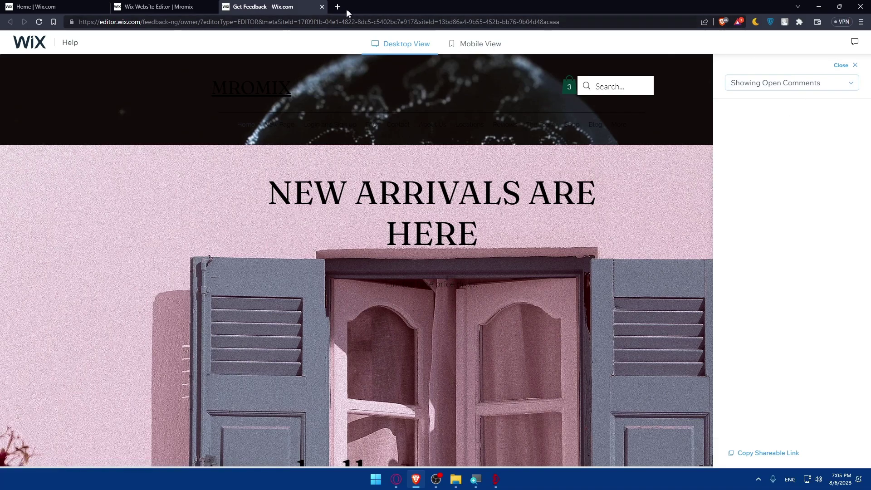
{"action": "left_click", "coordinate": [322, 7]}
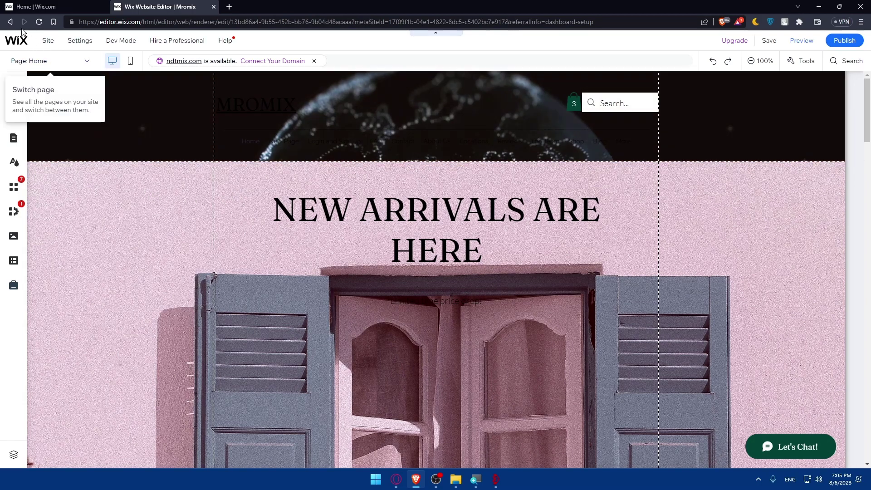
- Open the Site menu to begin transferring Mromix to a new owner
{"action": "left_click", "coordinate": [45, 40]}
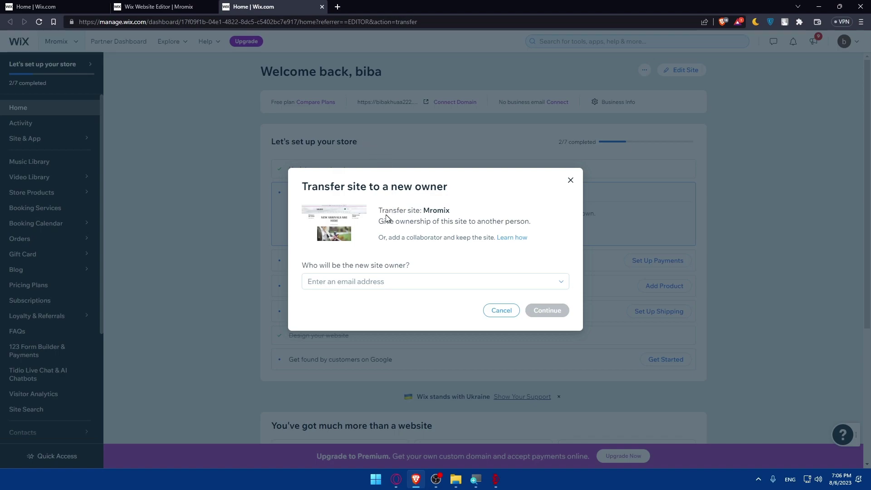
- Open the collaborator-invite help article in a new tab and scroll through its five invite steps
{"action": "left_click_drag", "start_coordinate": [424, 213], "coordinate": [462, 215]}
{"action": "left_click", "coordinate": [426, 217]}
{"action": "right_click", "coordinate": [508, 238]}
{"action": "left_click", "coordinate": [522, 245]}
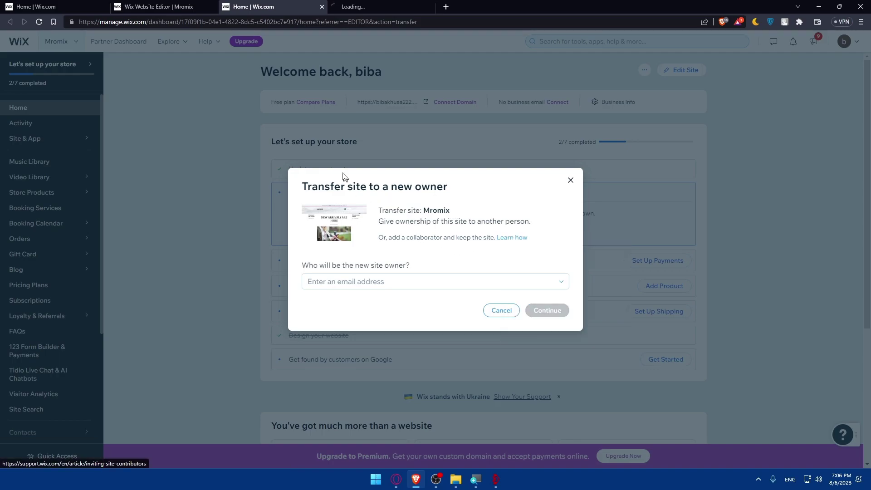
{"action": "left_click", "coordinate": [363, 6]}
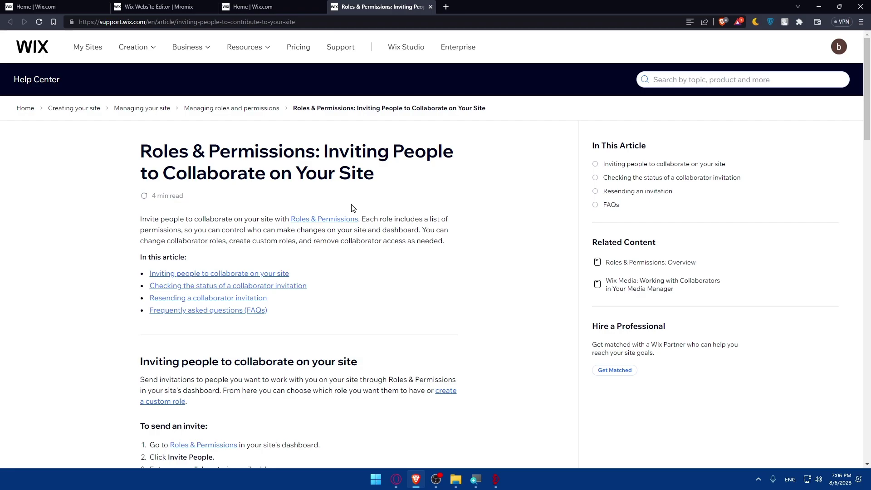
{"action": "scroll", "coordinate": [353, 208], "scroll_direction": "down", "scroll_amount": 5}
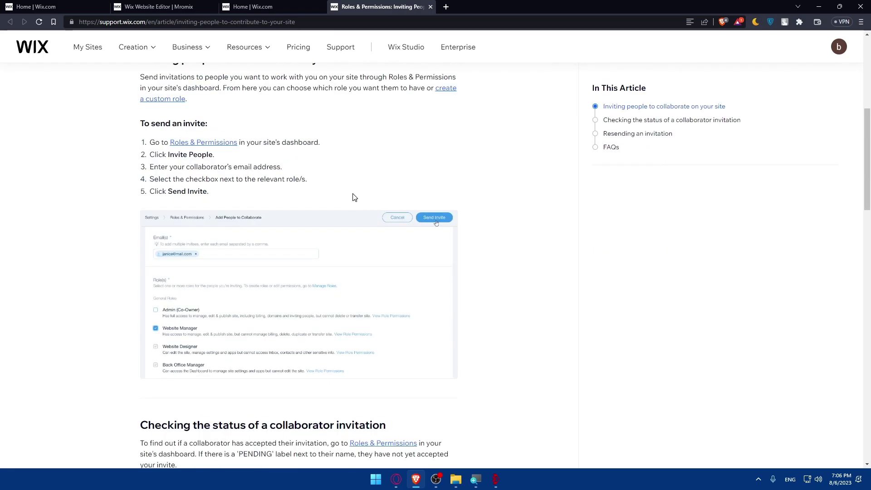
{"action": "scroll", "coordinate": [352, 195], "scroll_direction": "up", "scroll_amount": 4}
{"action": "scroll", "coordinate": [298, 194], "scroll_direction": "down", "scroll_amount": 5}
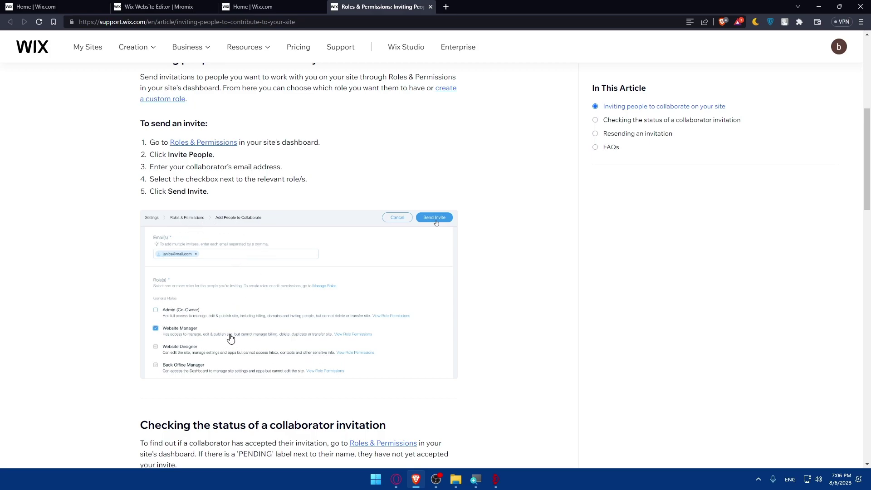
{"action": "scroll", "coordinate": [230, 338], "scroll_direction": "down", "scroll_amount": 2}
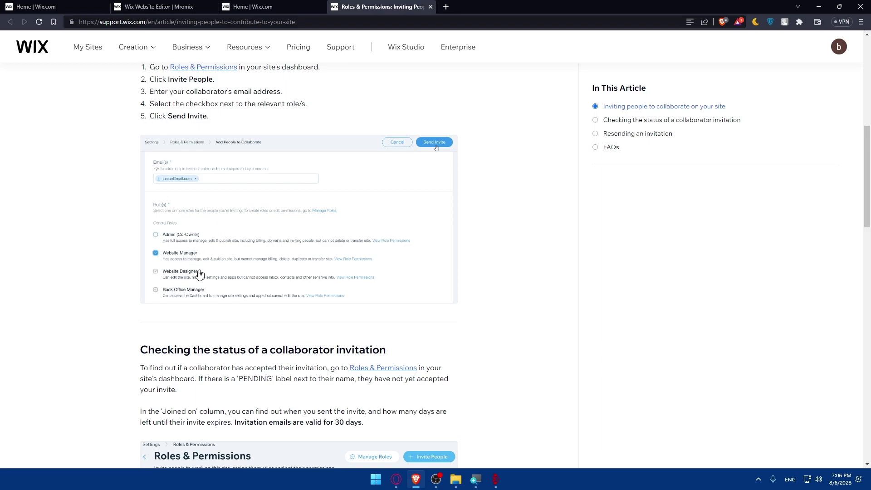
- Dismiss the help article and enter the new owner's e-mail address in the transfer dialog
{"action": "left_click", "coordinate": [430, 7]}
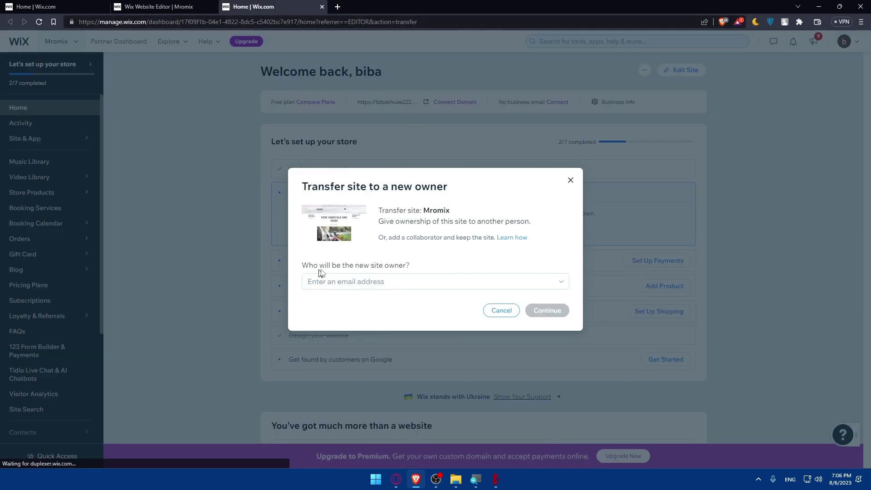
{"action": "left_click", "coordinate": [371, 278]}
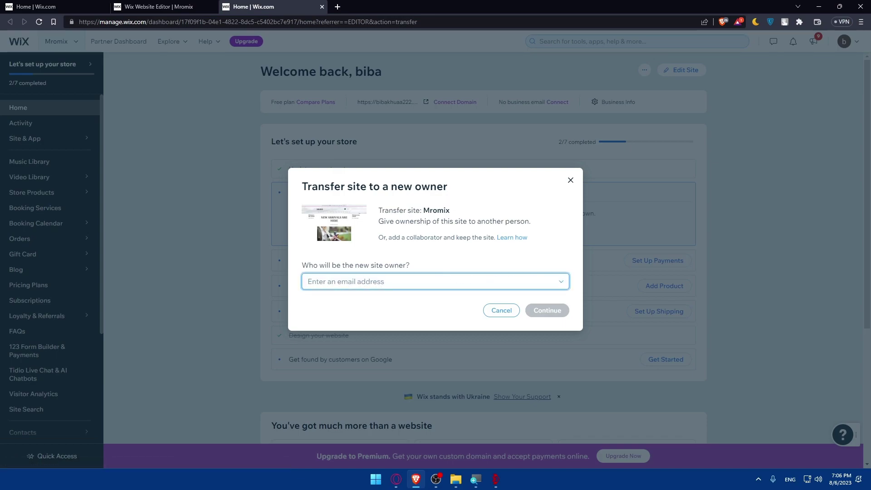
{"action": "type", "text": "test"}
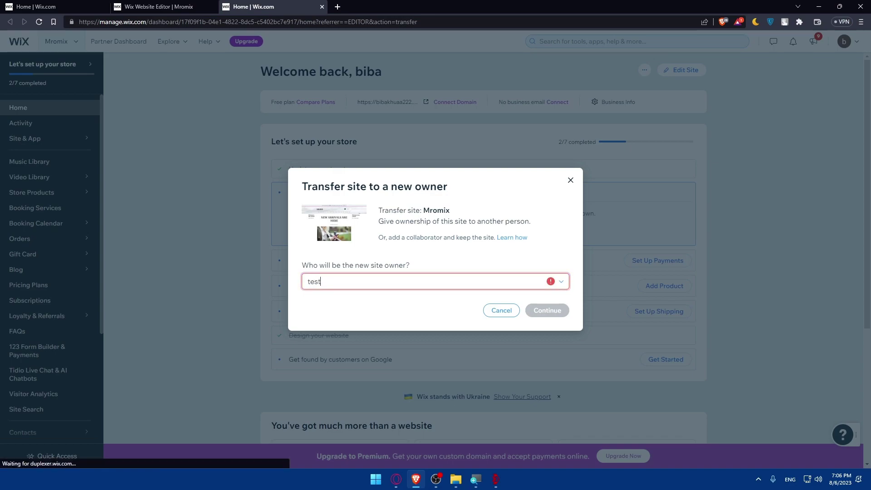
{"action": "type", "text": "@gm"}
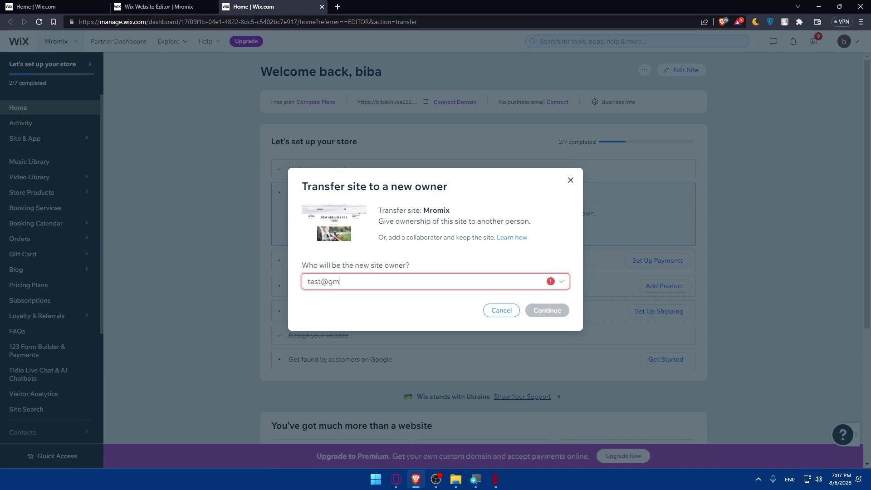
{"action": "type", "text": "ail.com"}
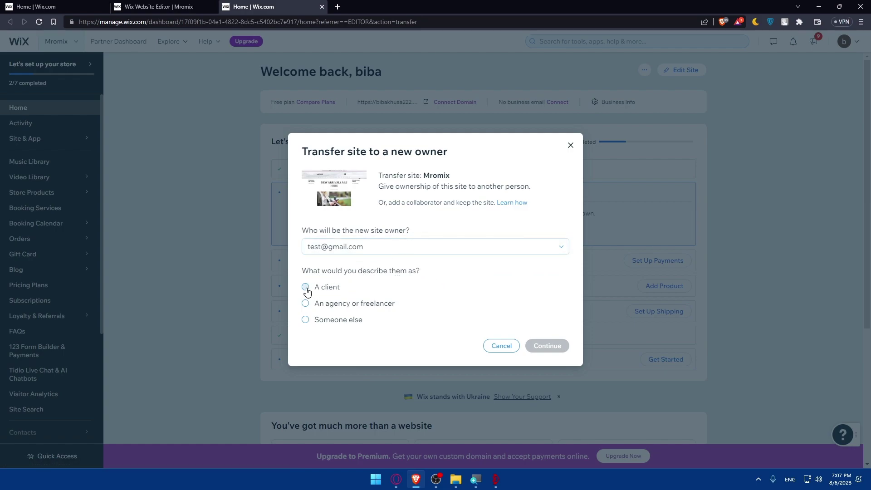
- Describe the new owner as 'Someone else' and advance to the transfer options
{"action": "left_click", "coordinate": [305, 320]}
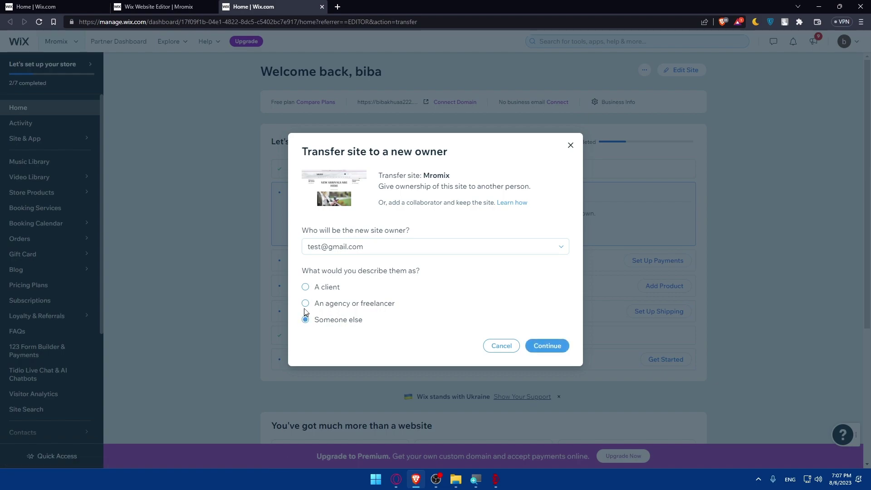
{"action": "left_click", "coordinate": [305, 303]}
{"action": "left_click", "coordinate": [305, 287]}
{"action": "left_click", "coordinate": [305, 320]}
{"action": "left_click", "coordinate": [548, 346]}
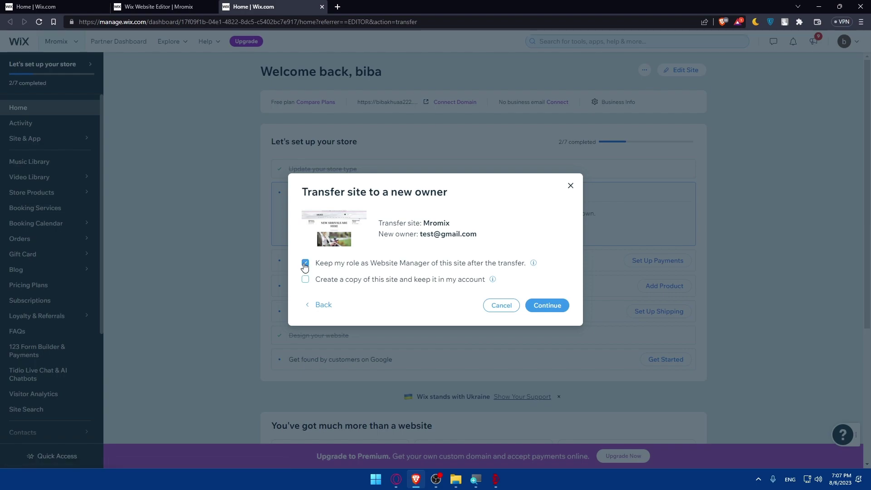
- Check 'Keep my role as Website Manager' and 'Create a copy', continue, then close the confirmation window
{"action": "left_click", "coordinate": [305, 264]}
{"action": "left_click", "coordinate": [305, 280]}
{"action": "left_click", "coordinate": [305, 262]}
{"action": "left_click", "coordinate": [535, 305]}
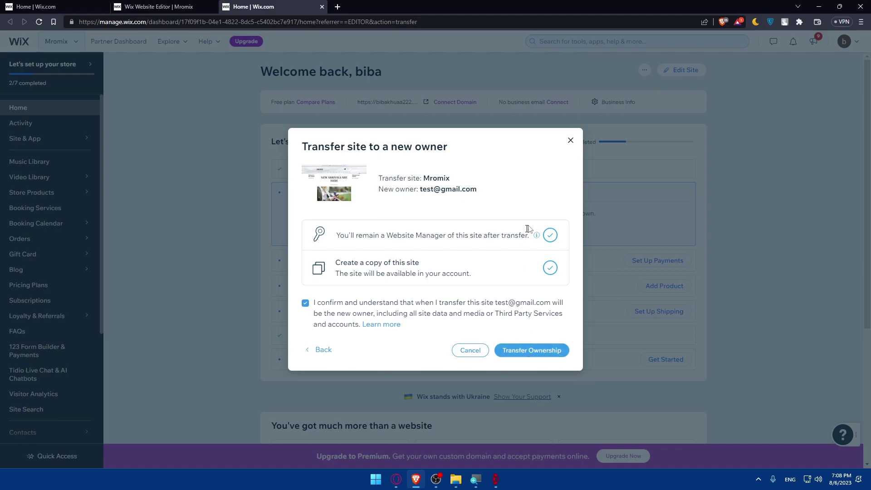
{"action": "left_click", "coordinate": [571, 140]}
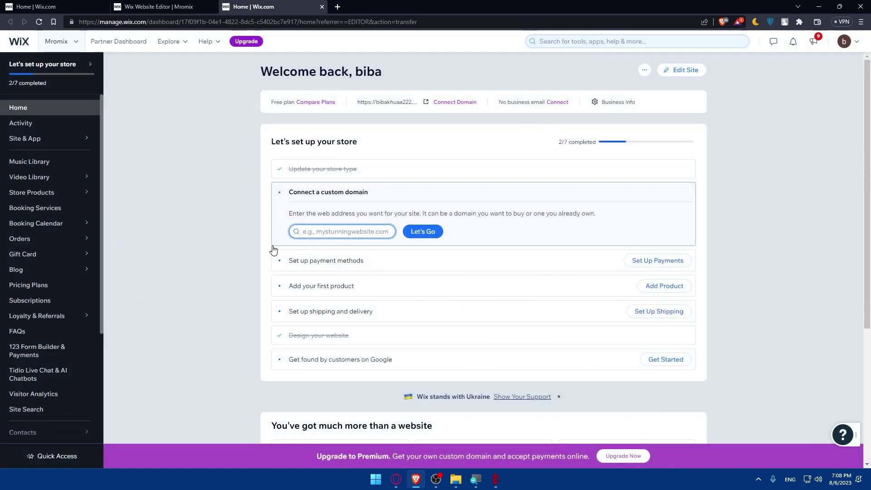